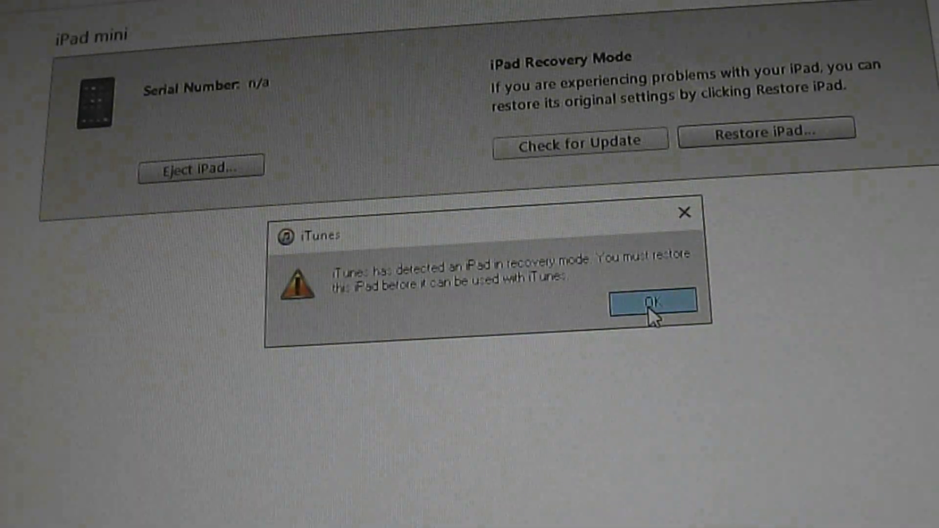
- Dismiss the iPad mini recovery-mode alert twice, leaving the Restore iPad option available
left_click(649, 307)
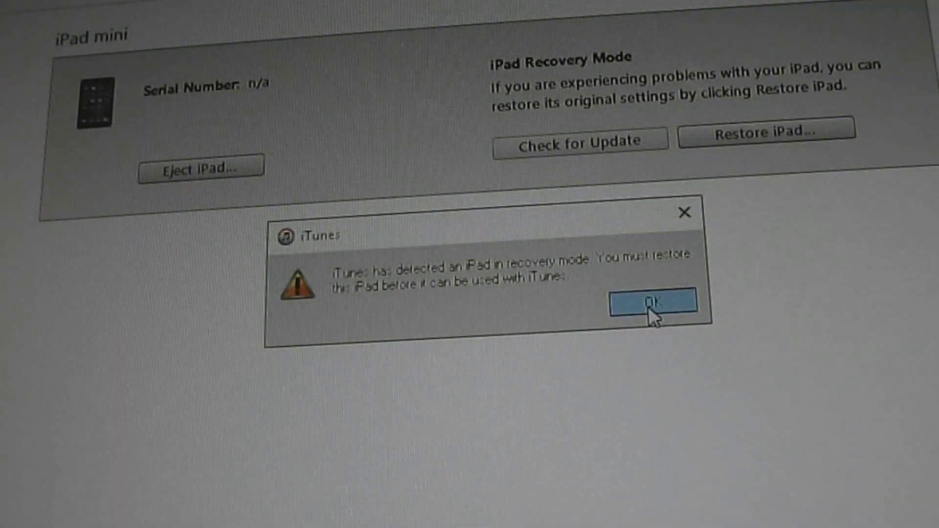
left_click(650, 309)
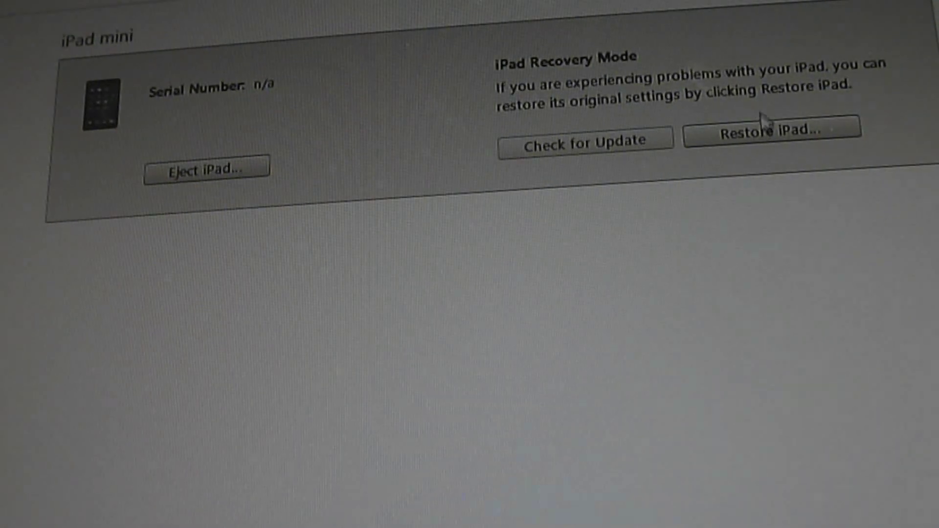